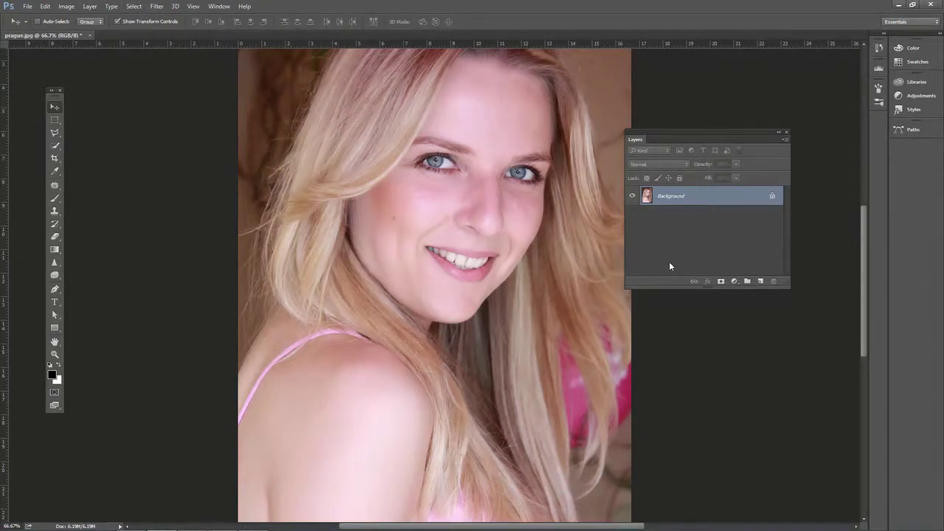
# Step: Duplicate the background to Layer 1 and apply a High Pass filter with radius 10
pyautogui.hotkey('ctrl', 'j')
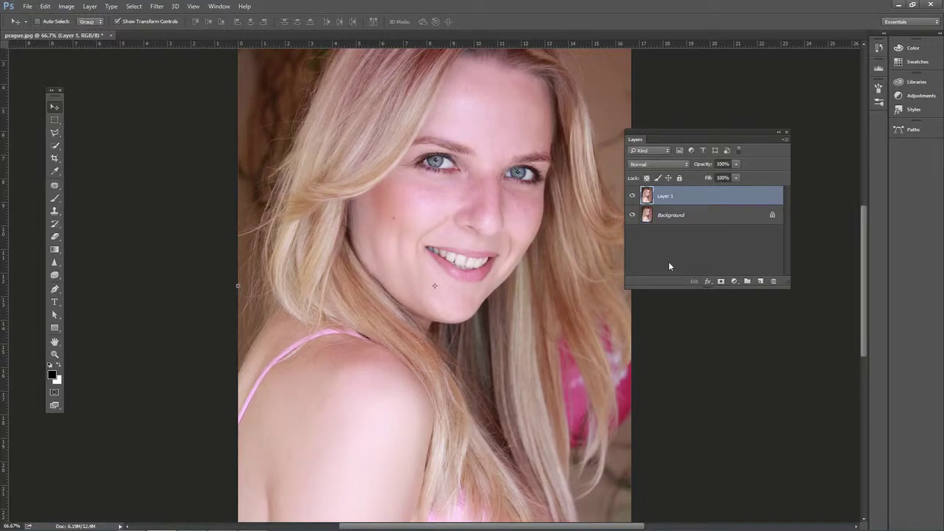
pyautogui.click(157, 6)
pyautogui.moveTo(221, 200)
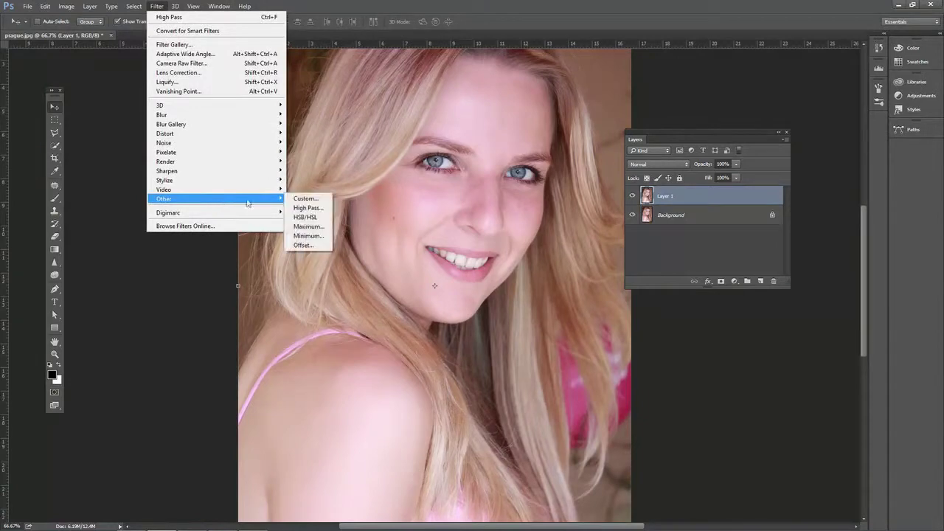
pyautogui.click(302, 209)
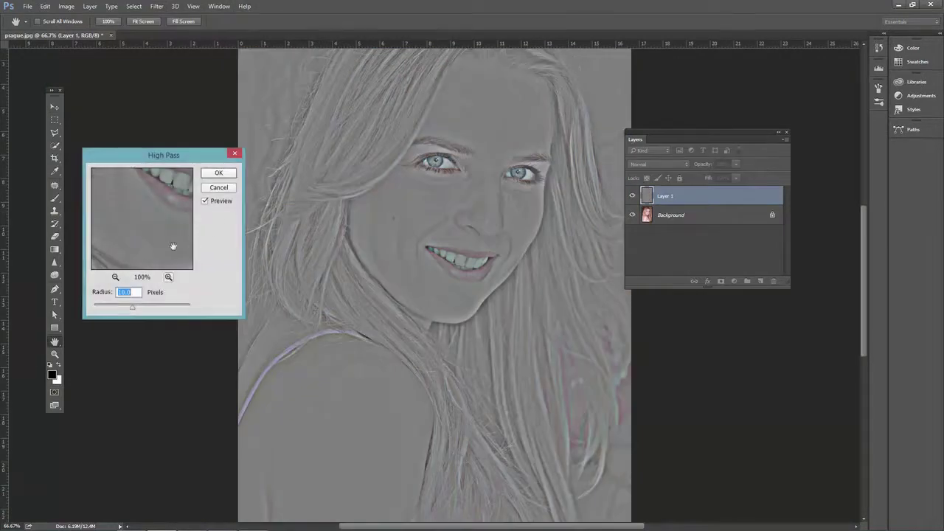
pyautogui.click(213, 176)
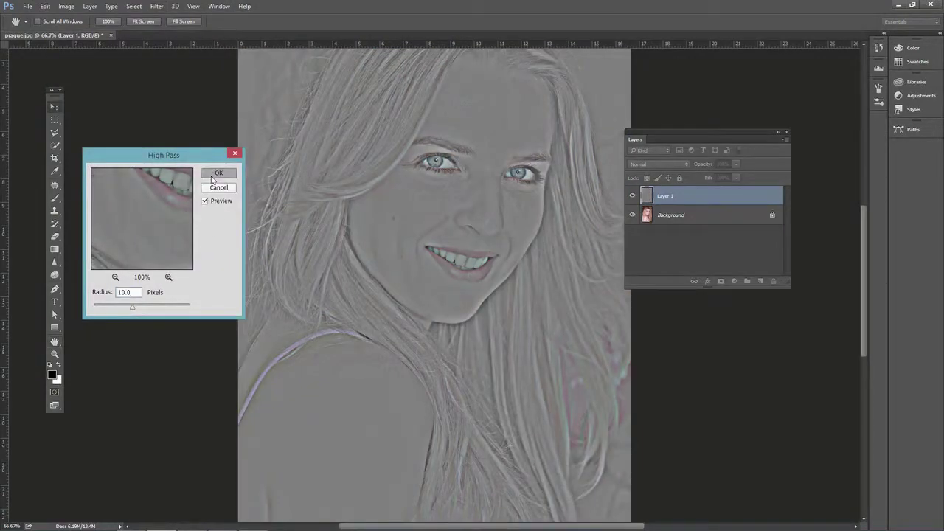
# Step: Preview the high-pass layer in Multiply, Overlay and Soft Light blend modes
pyautogui.click(654, 166)
pyautogui.click(654, 197)
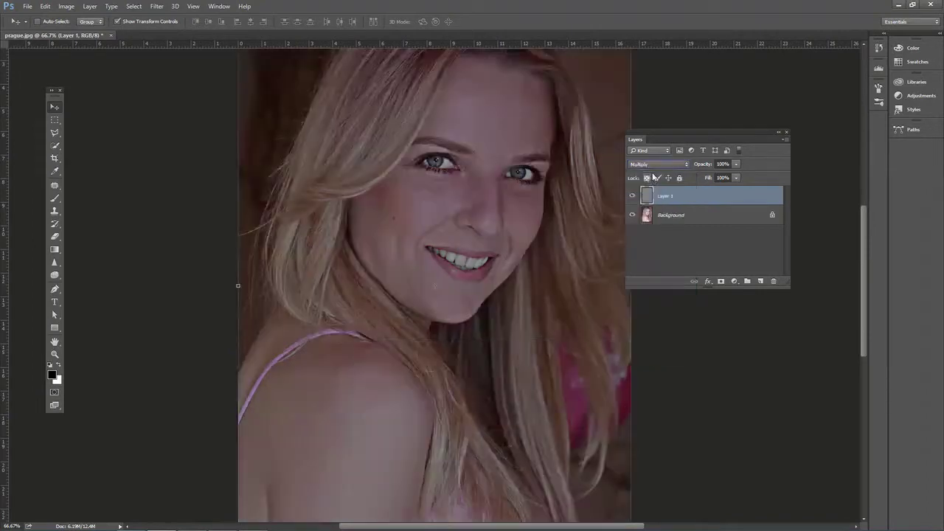
pyautogui.click(659, 168)
pyautogui.click(638, 252)
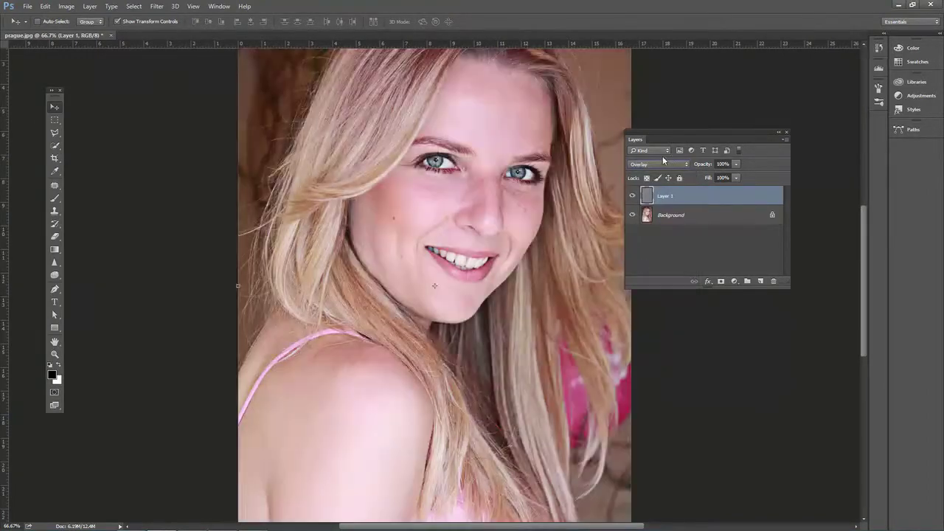
pyautogui.click(653, 167)
pyautogui.click(650, 269)
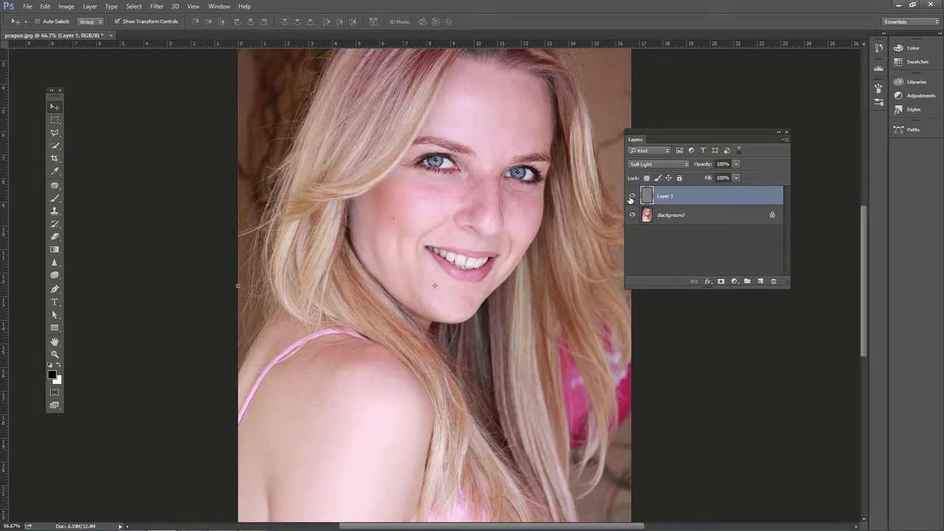
# Step: Compare Overlay and Soft Light once more, then delete the high-pass layer
pyautogui.click(658, 164)
pyautogui.click(656, 255)
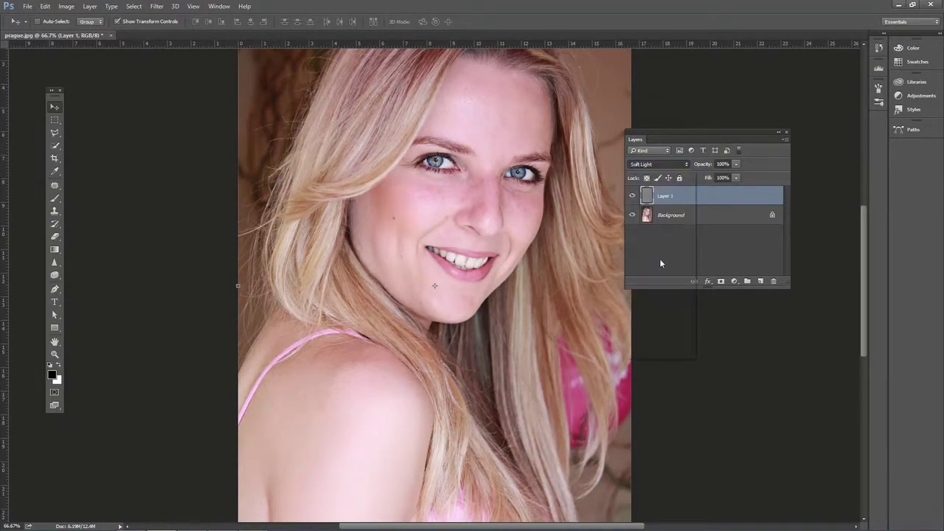
pyautogui.click(660, 165)
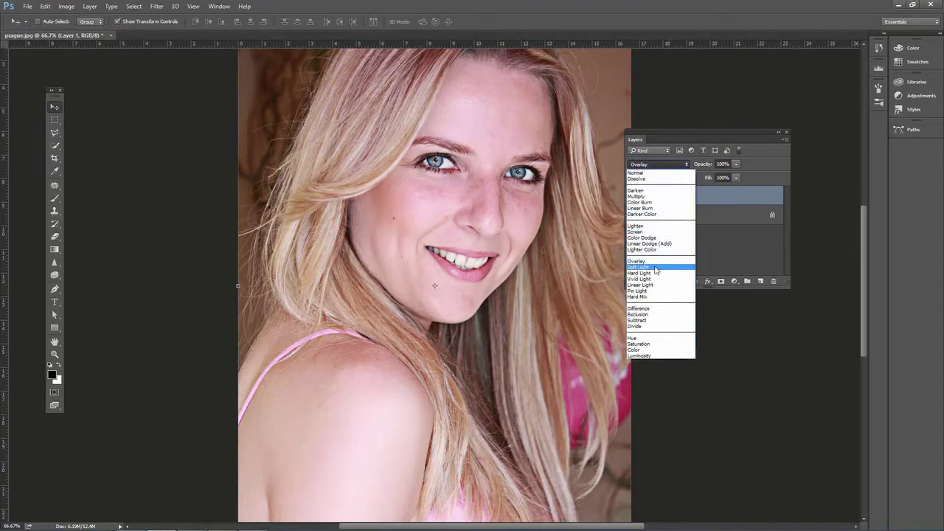
pyautogui.click(653, 269)
pyautogui.moveTo(644, 198); pyautogui.dragTo(773, 281)
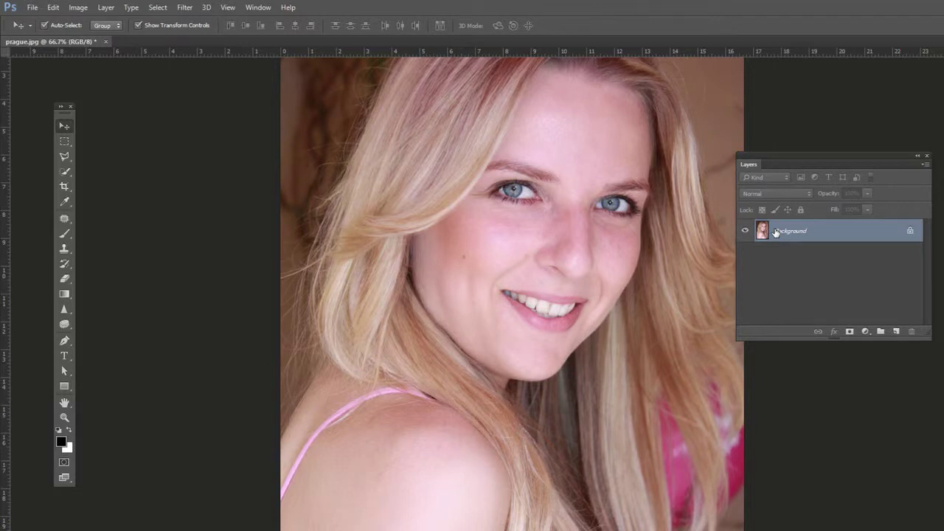
# Step: Duplicate the background, invert the copy with Ctrl+I, and blend it in Overlay mode
pyautogui.hotkey('ctrl', 'j')
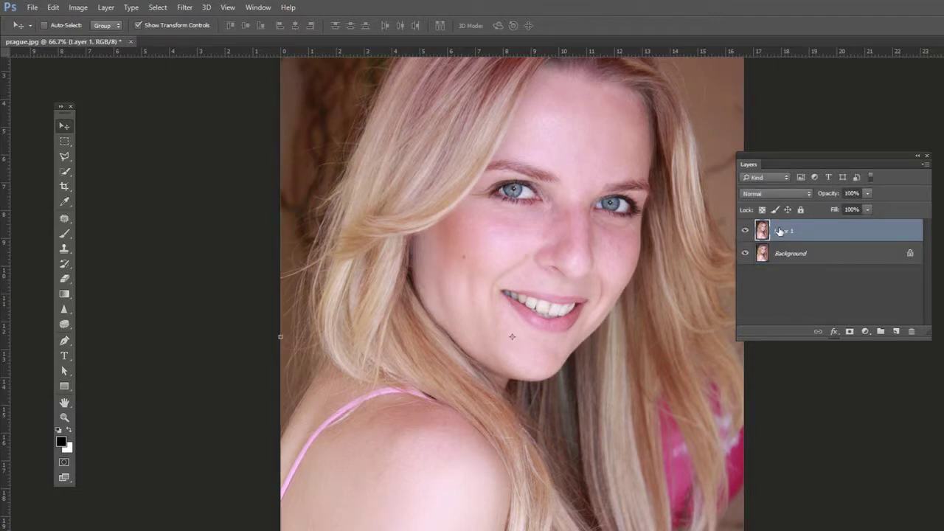
pyautogui.hotkey('ctrl', 'i')
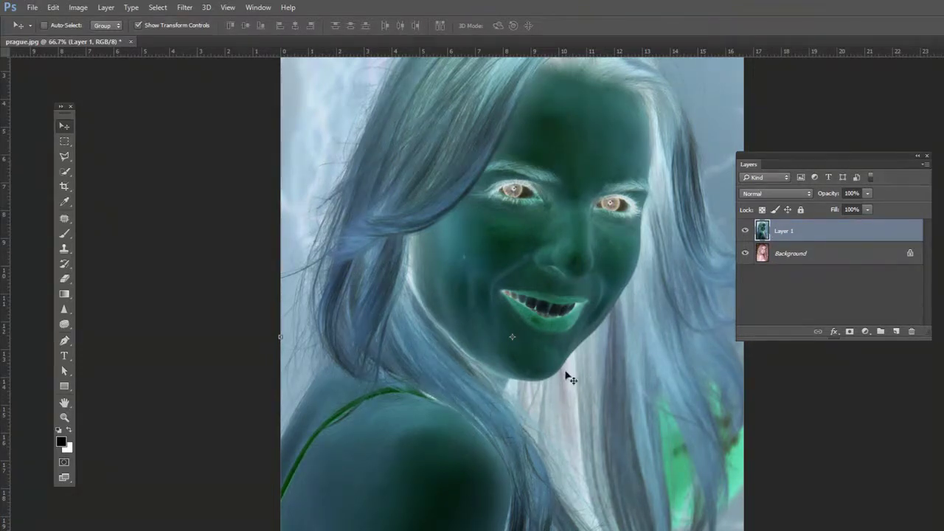
pyautogui.click(775, 194)
pyautogui.click(760, 308)
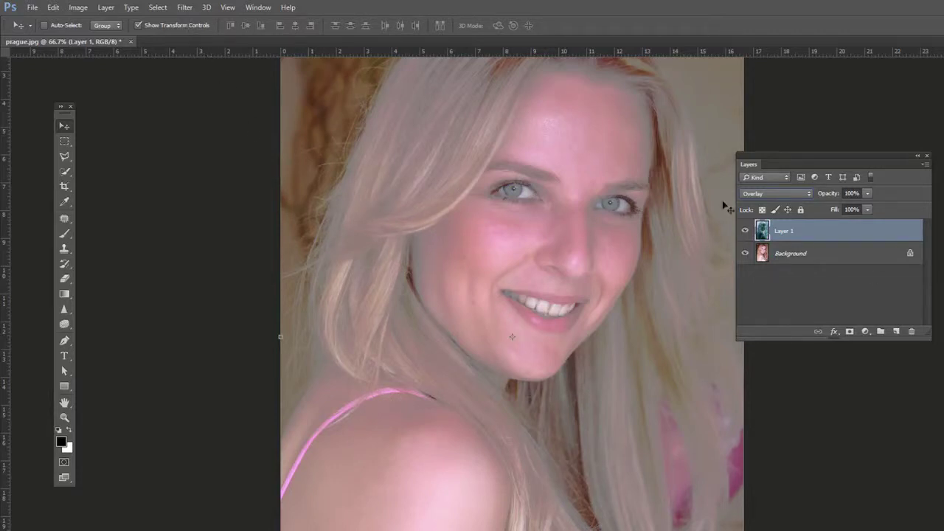
pyautogui.click(183, 7)
# Step: Apply a High Pass filter of about 3.5 pixels to the inverted Layer 1
pyautogui.moveTo(292, 236)
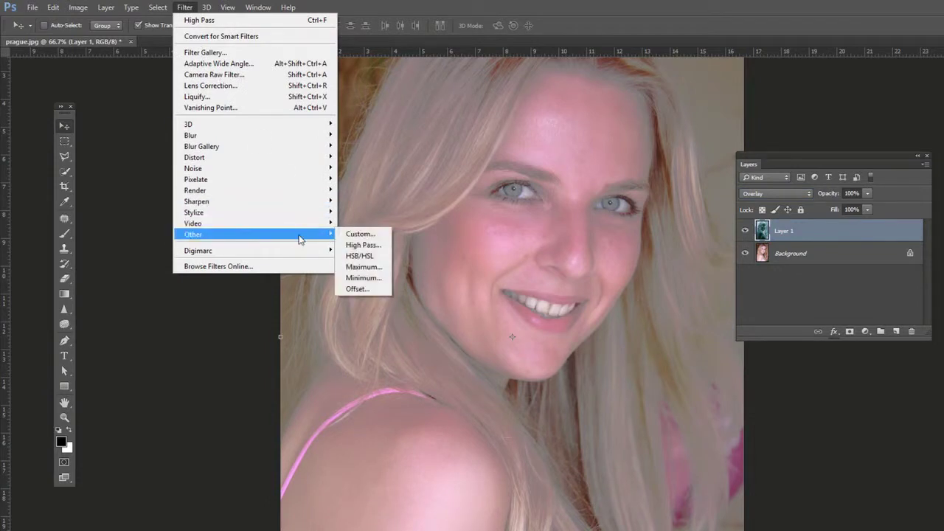
pyautogui.click(371, 244)
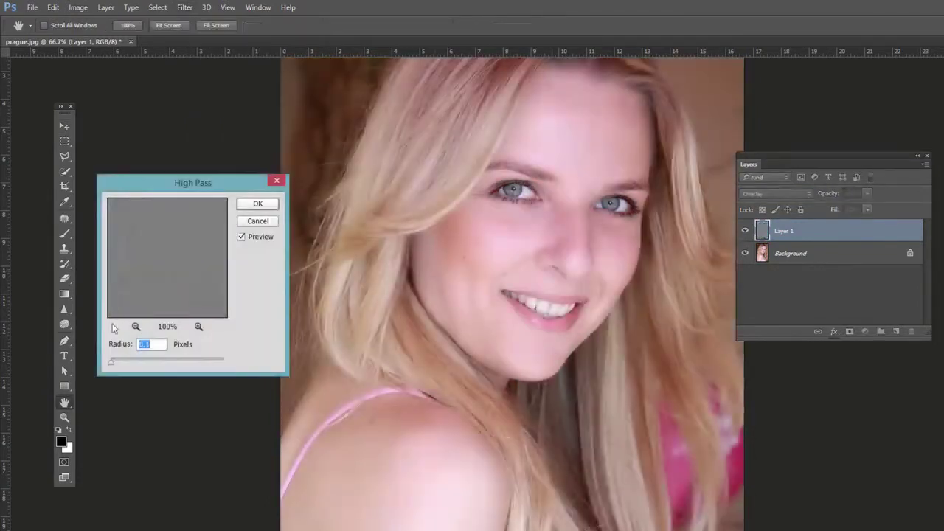
pyautogui.moveTo(116, 362); pyautogui.dragTo(151, 370)
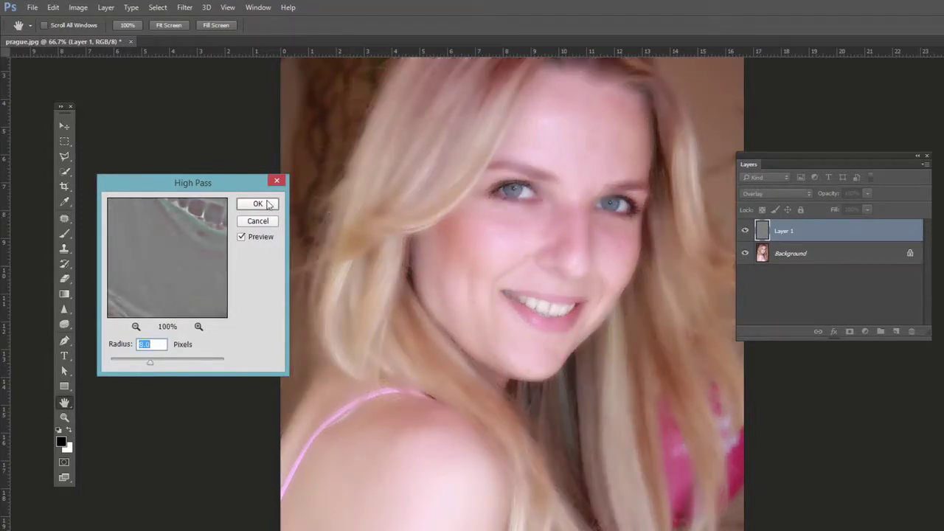
pyautogui.click(257, 203)
# Step: Check Layer 1's opacity and leave it at 100%
pyautogui.press('v')
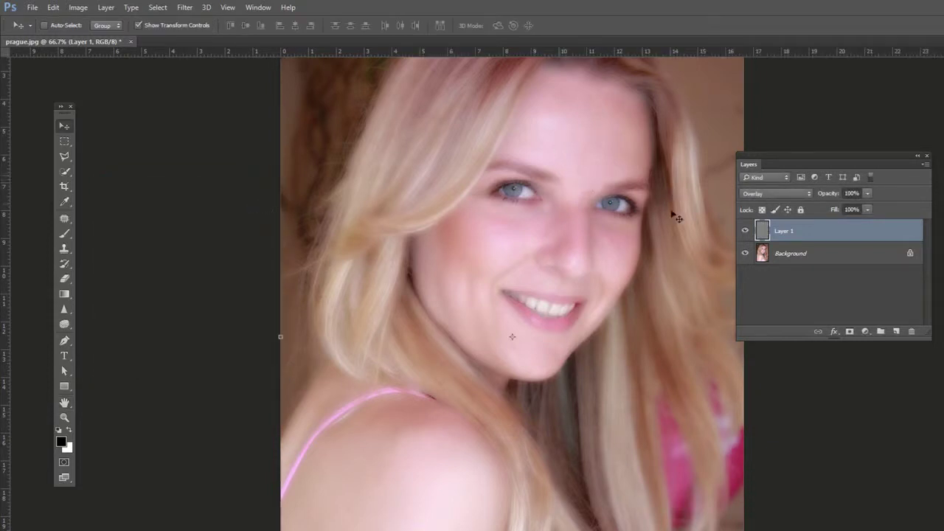
pyautogui.click(867, 194)
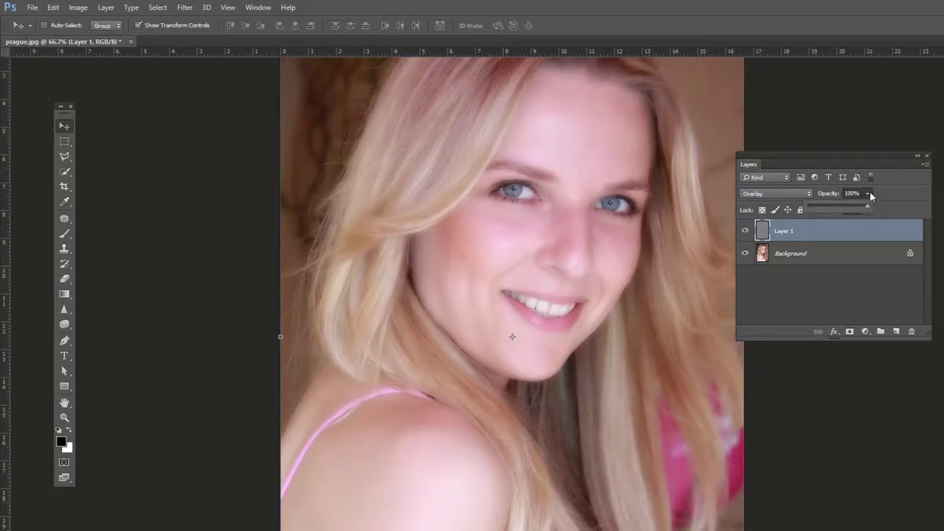
pyautogui.click(869, 194)
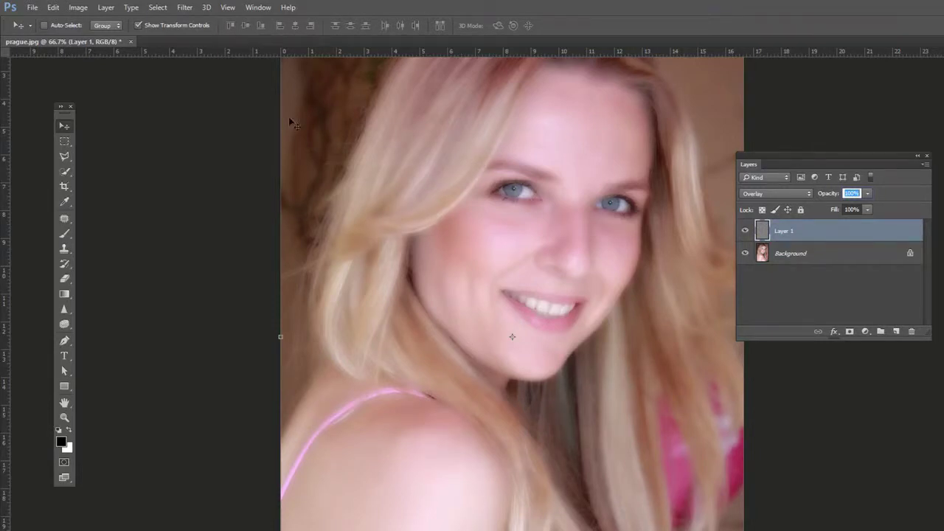
pyautogui.click(184, 11)
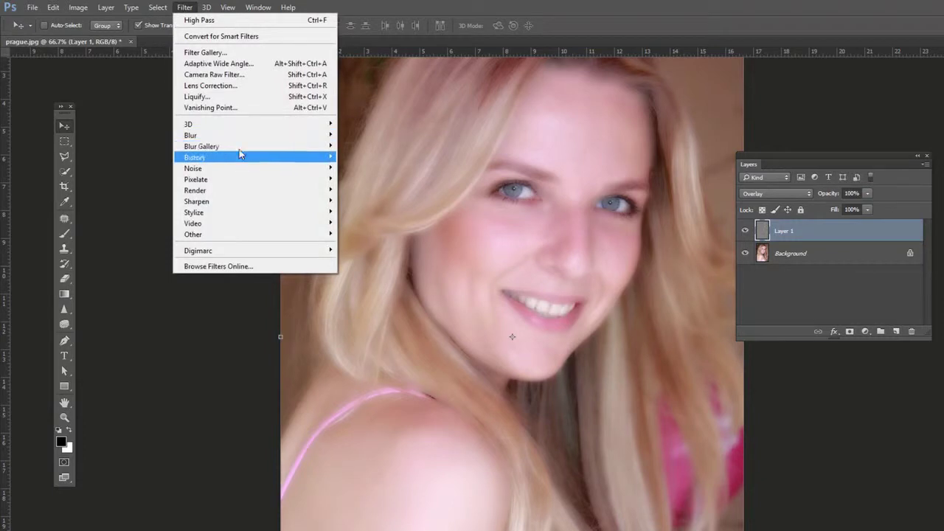
# Step: Apply a Gaussian Blur to Layer 1, settling on a radius of about 1.8 pixels
pyautogui.moveTo(245, 138)
pyautogui.click(369, 180)
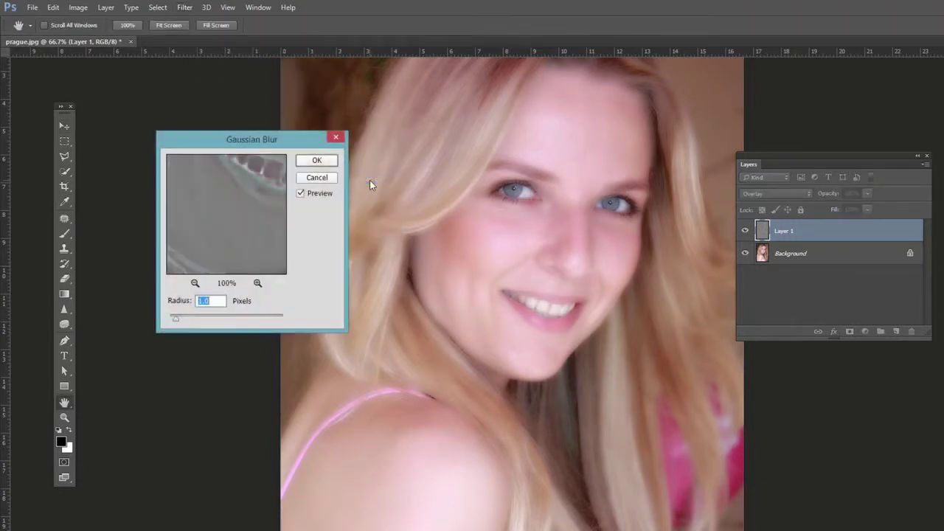
pyautogui.moveTo(294, 143); pyautogui.dragTo(248, 166)
pyautogui.moveTo(133, 348); pyautogui.dragTo(123, 347)
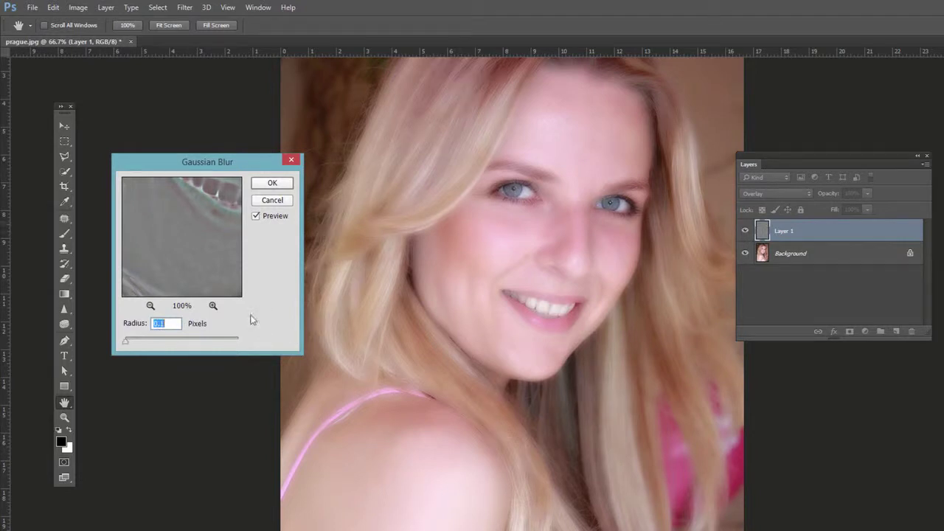
pyautogui.moveTo(126, 344); pyautogui.dragTo(126, 346)
pyautogui.moveTo(222, 352); pyautogui.dragTo(225, 341)
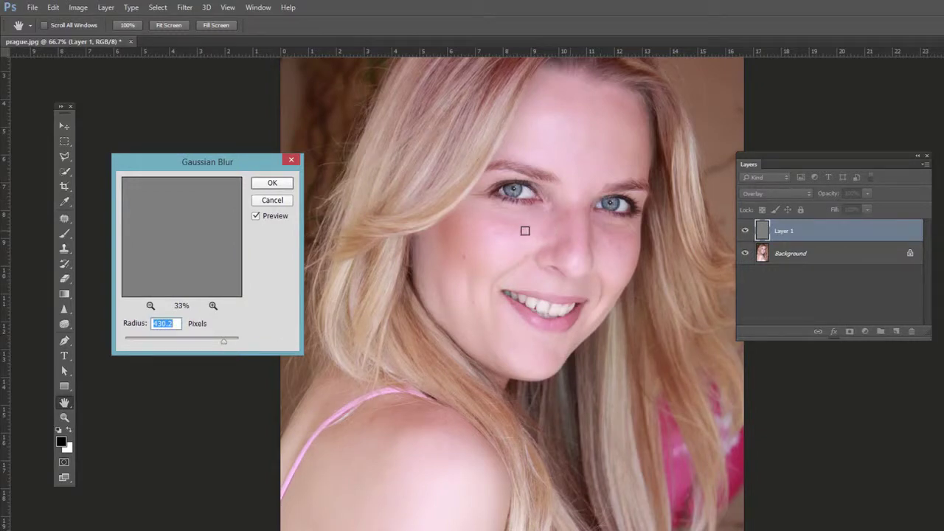
pyautogui.moveTo(225, 342); pyautogui.dragTo(134, 342)
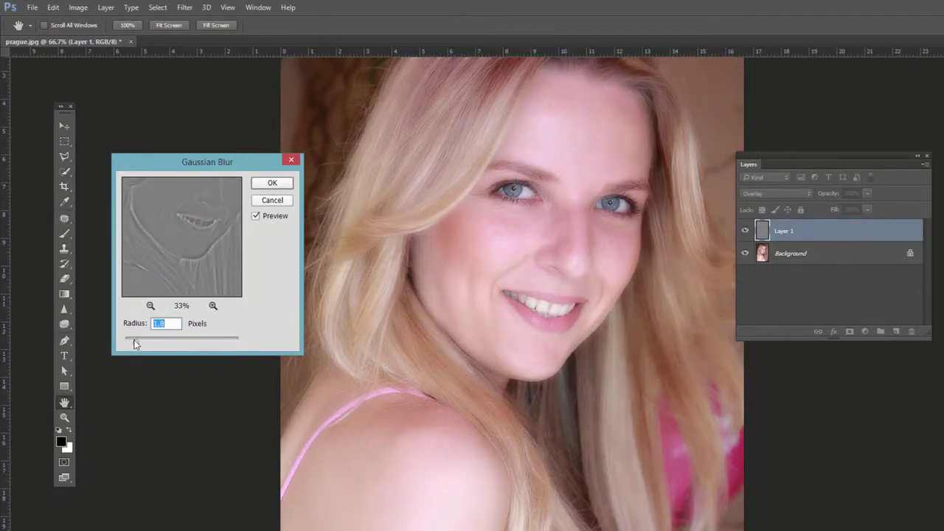
pyautogui.moveTo(140, 345); pyautogui.dragTo(134, 344)
pyautogui.moveTo(132, 343); pyautogui.dragTo(131, 344)
pyautogui.click(132, 345)
pyautogui.moveTo(137, 342); pyautogui.dragTo(136, 341)
pyautogui.click(272, 183)
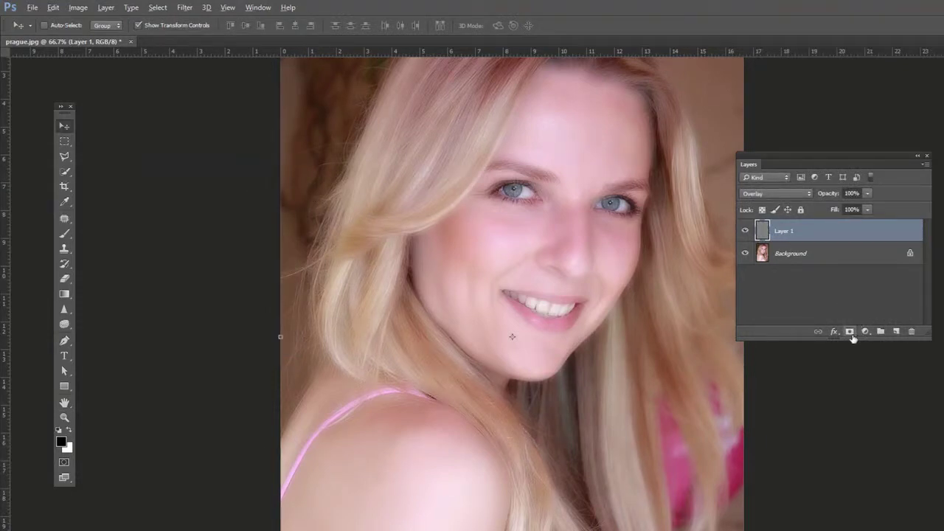
# Step: Add a black layer mask, brush white over the forehead and left cheek, and shrink the brush to 45
pyautogui.keyDown('alt'); pyautogui.click(849, 332); pyautogui.keyUp('alt')
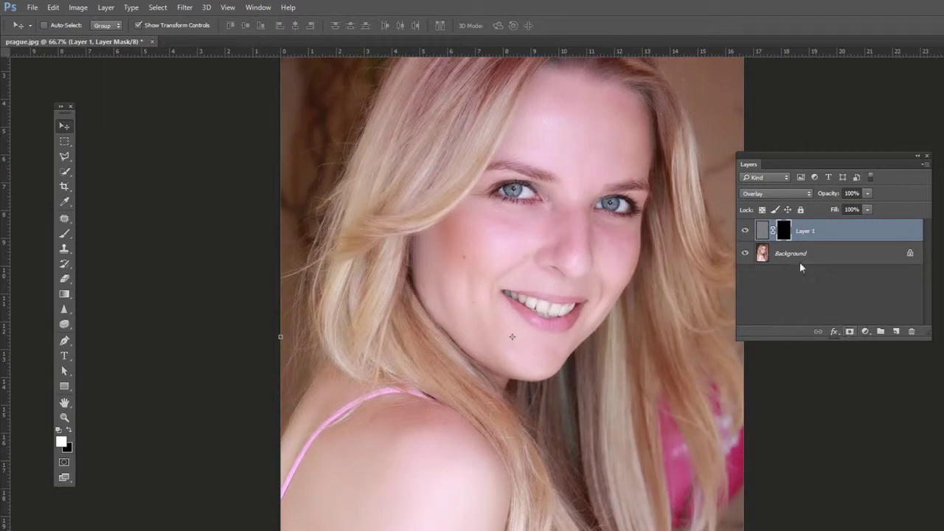
pyautogui.click(65, 234)
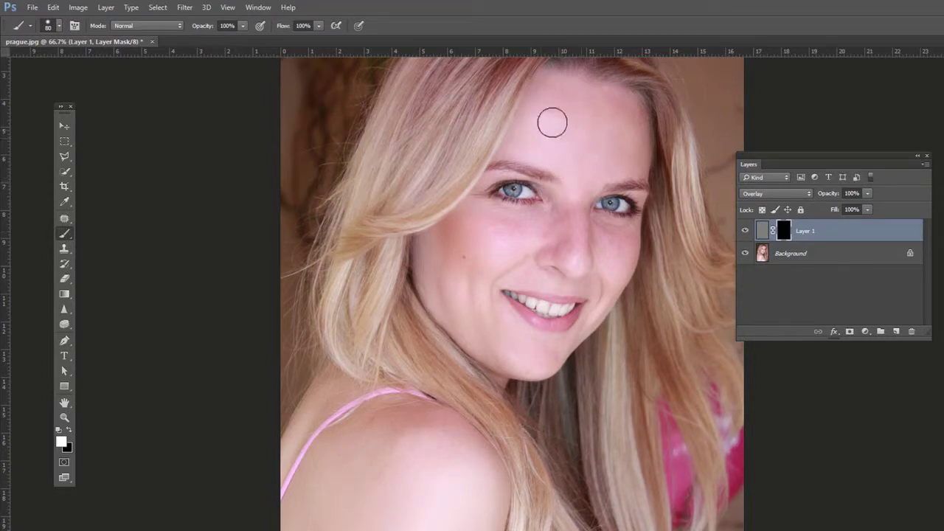
pyautogui.moveTo(552, 129)
pyautogui.mouseDown()
pyautogui.moveTo(530, 117)
pyautogui.moveTo(544, 143)
pyautogui.mouseUp()
pyautogui.moveTo(498, 238)
pyautogui.mouseDown()
pyautogui.moveTo(455, 244)
pyautogui.moveTo(434, 261)
pyautogui.moveTo(443, 293)
pyautogui.moveTo(436, 257)
pyautogui.moveTo(466, 237)
pyautogui.moveTo(486, 261)
pyautogui.moveTo(452, 298)
pyautogui.moveTo(462, 321)
pyautogui.moveTo(547, 352)
pyautogui.moveTo(518, 347)
pyautogui.moveTo(505, 333)
pyautogui.moveTo(519, 246)
pyautogui.moveTo(526, 247)
pyautogui.moveTo(520, 227)
pyautogui.moveTo(497, 239)
pyautogui.moveTo(525, 250)
pyautogui.moveTo(545, 282)
pyautogui.mouseUp()
pyautogui.press('[')
pyautogui.press('[')
pyautogui.press('[')
pyautogui.press('[')
# Step: View Layer 1's mask alone, paint white over its gaps, then return to the photo
pyautogui.keyDown('alt'); pyautogui.click(783, 230); pyautogui.keyUp('alt')
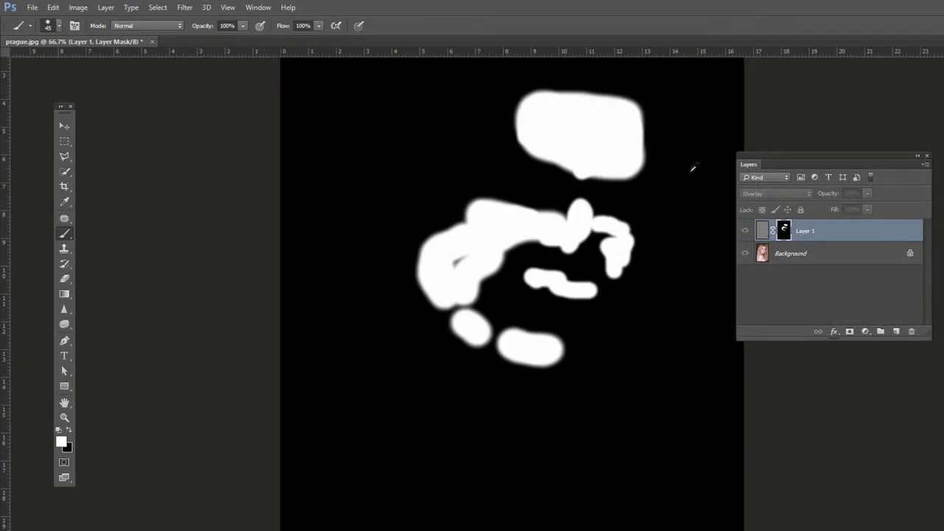
pyautogui.moveTo(578, 155)
pyautogui.mouseDown()
pyautogui.moveTo(525, 146)
pyautogui.moveTo(519, 131)
pyautogui.moveTo(570, 169)
pyautogui.moveTo(606, 174)
pyautogui.mouseUp()
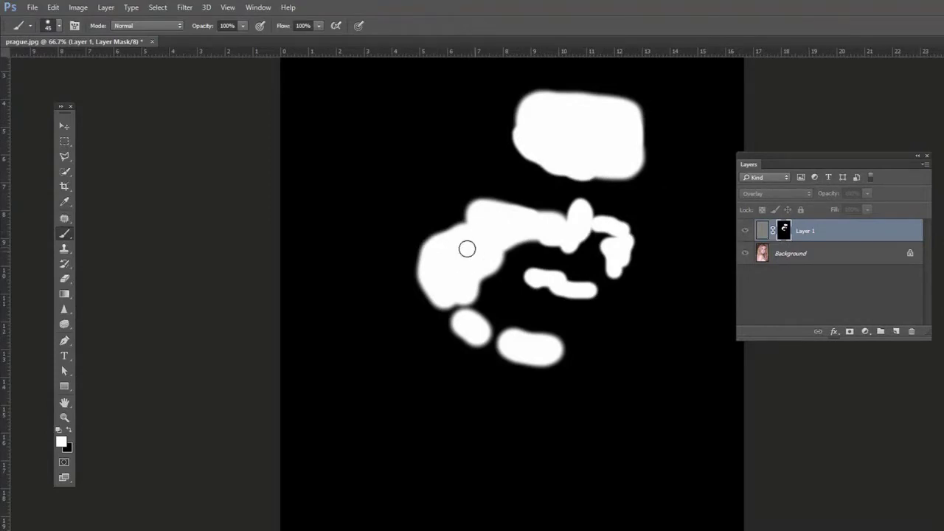
pyautogui.keyDown('alt'); pyautogui.click(784, 233); pyautogui.keyUp('alt')
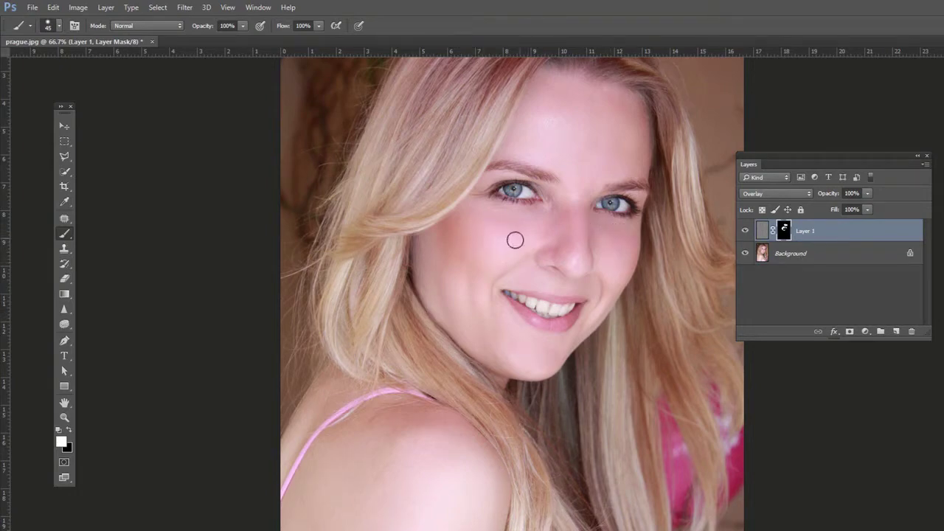
# Step: Lower Layer 1's opacity from 100% to 90%
pyautogui.click(867, 193)
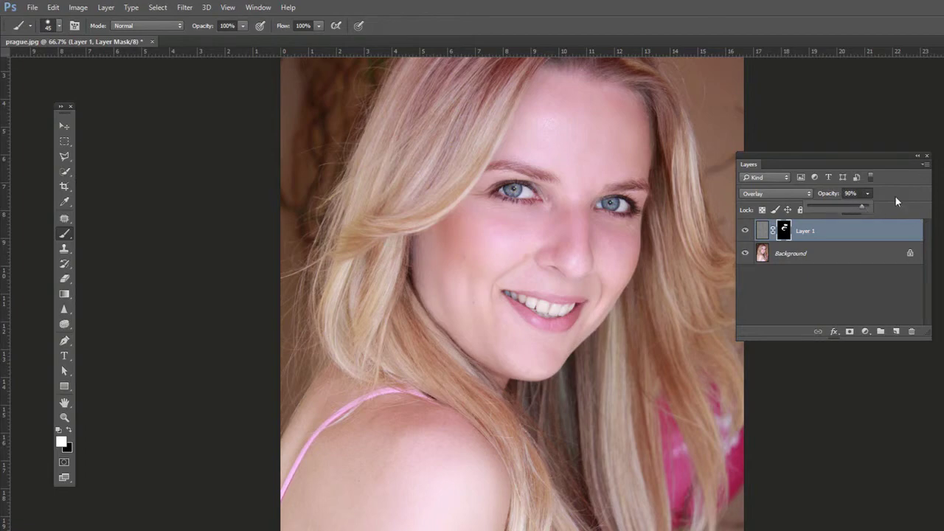
pyautogui.click(747, 234)
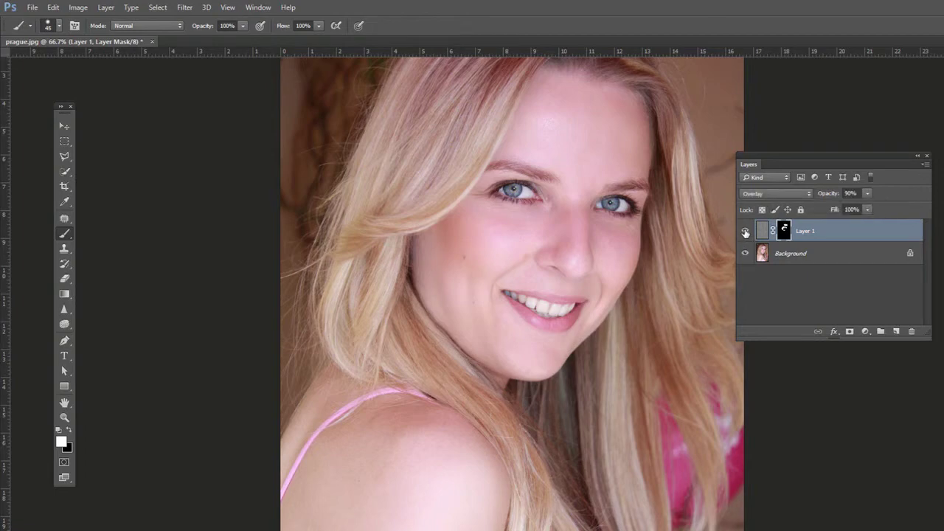